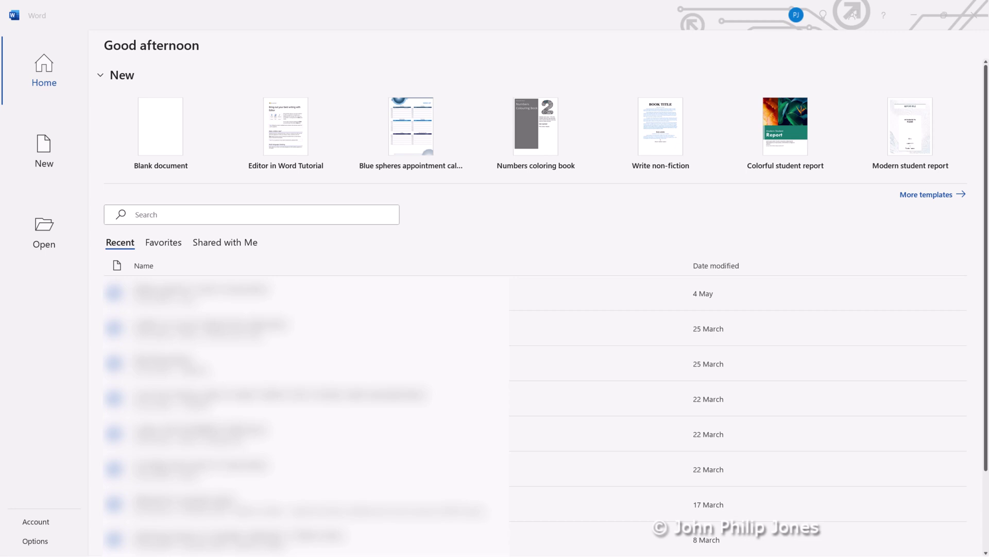
- Create a new blank document from the Word start screen
left_click(160, 128)
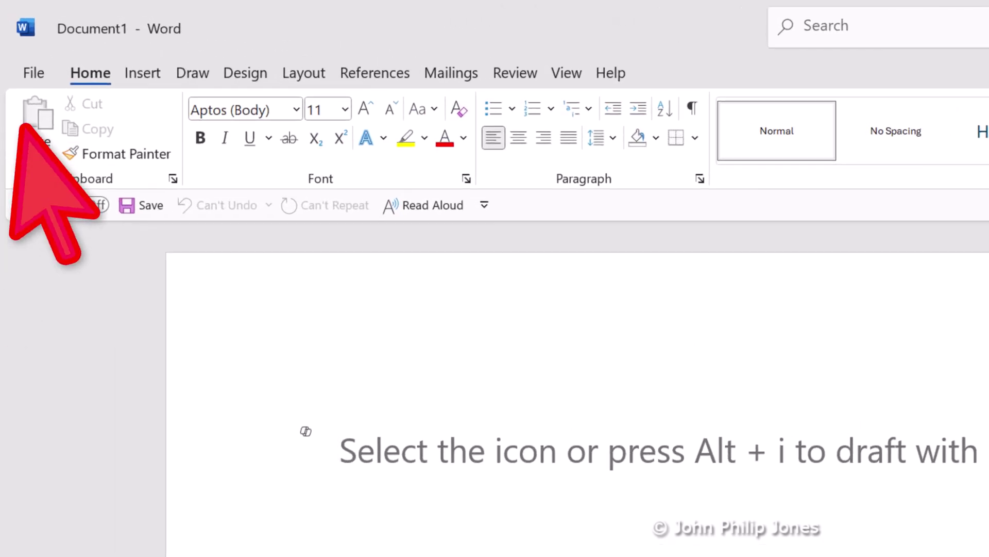
- Open the File backstage view for the blank document
left_click(33, 72)
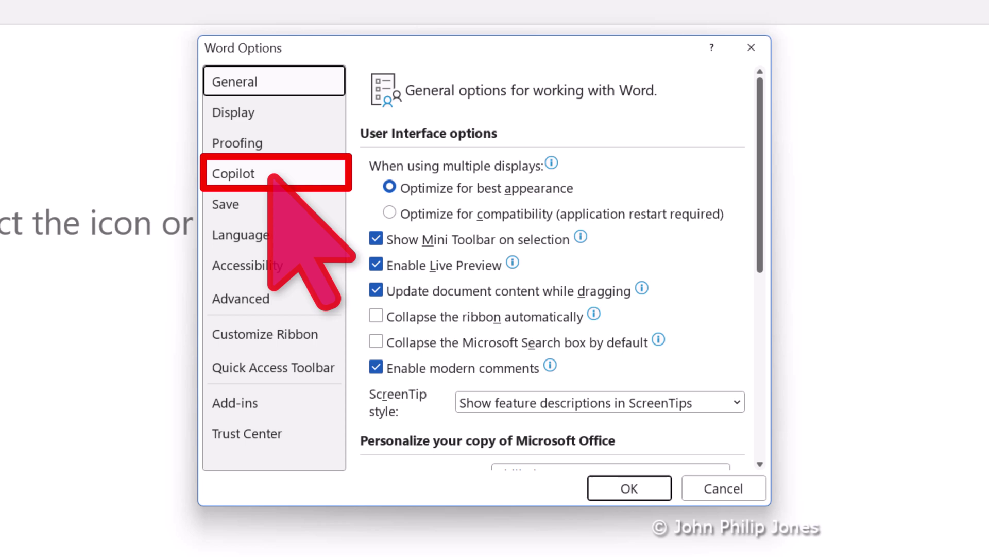
- Clear the Enable Copilot checkbox in the Copilot category of Word Options
left_click(234, 174)
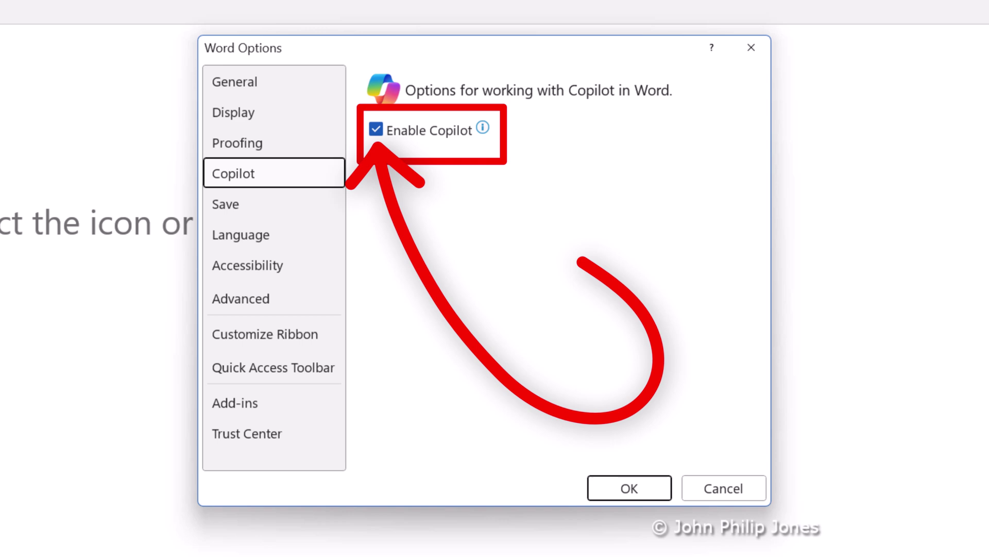
left_click(376, 129)
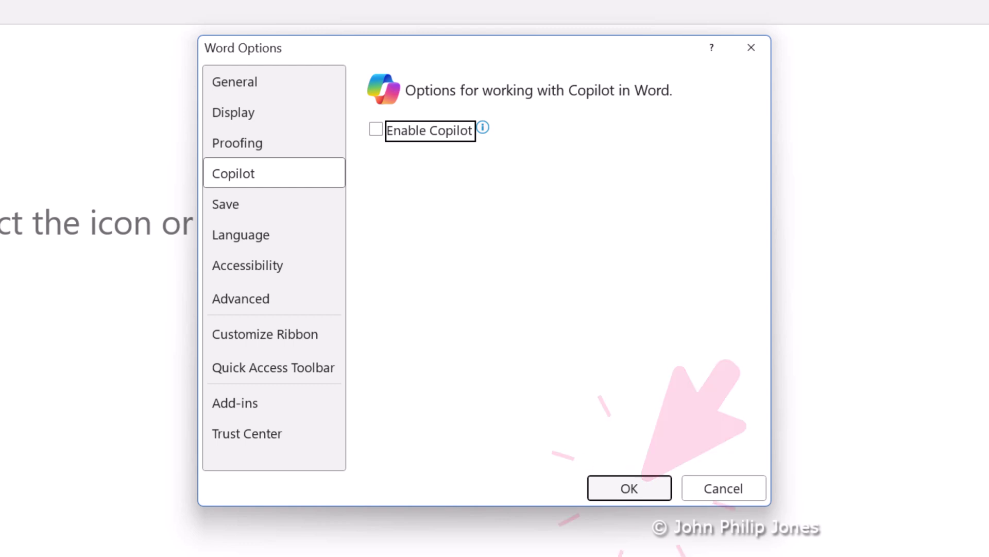
- Confirm the disabled Copilot setting with OK, greying out the Copilot ribbon button
left_click(629, 488)
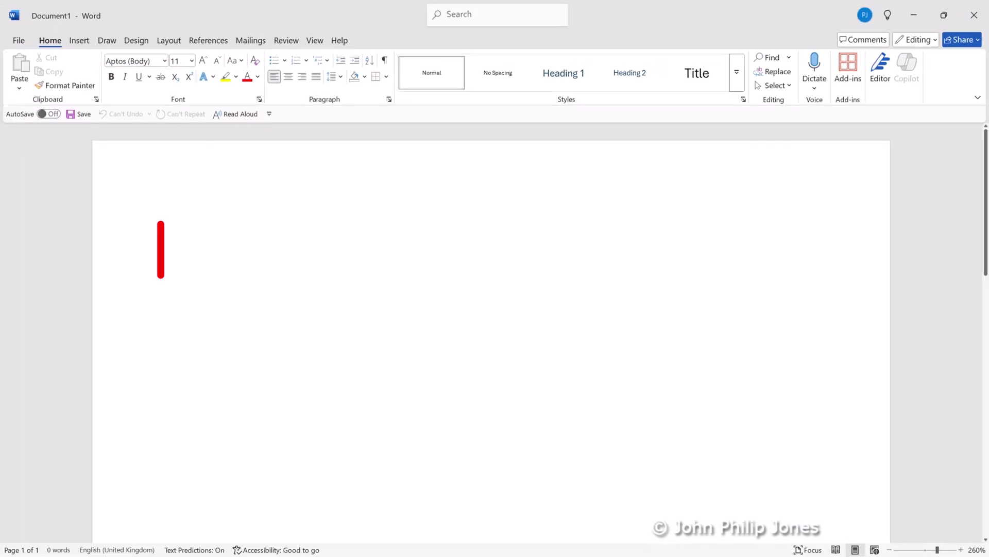